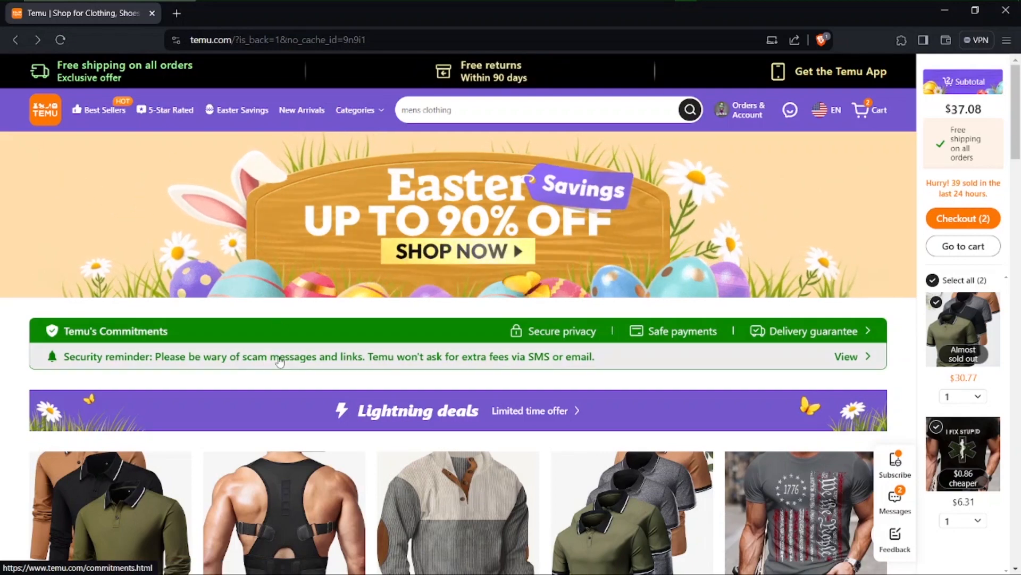
scroll(278, 354, "down", 5)
scroll(278, 355, "down", 3)
scroll(280, 361, "down", 3)
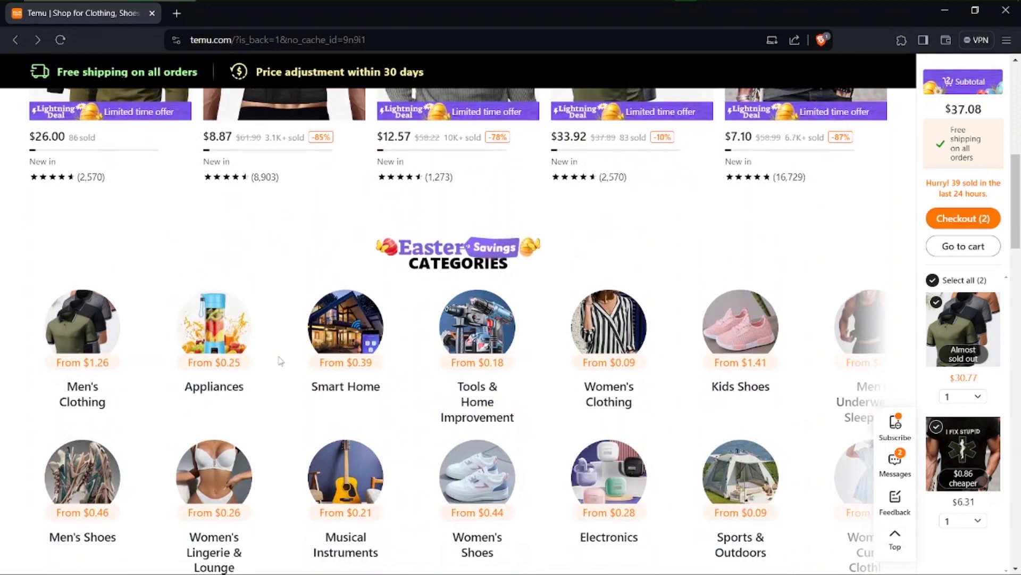
Go to checkout for the two cart items from the home page's cart sidebar
key("Home")
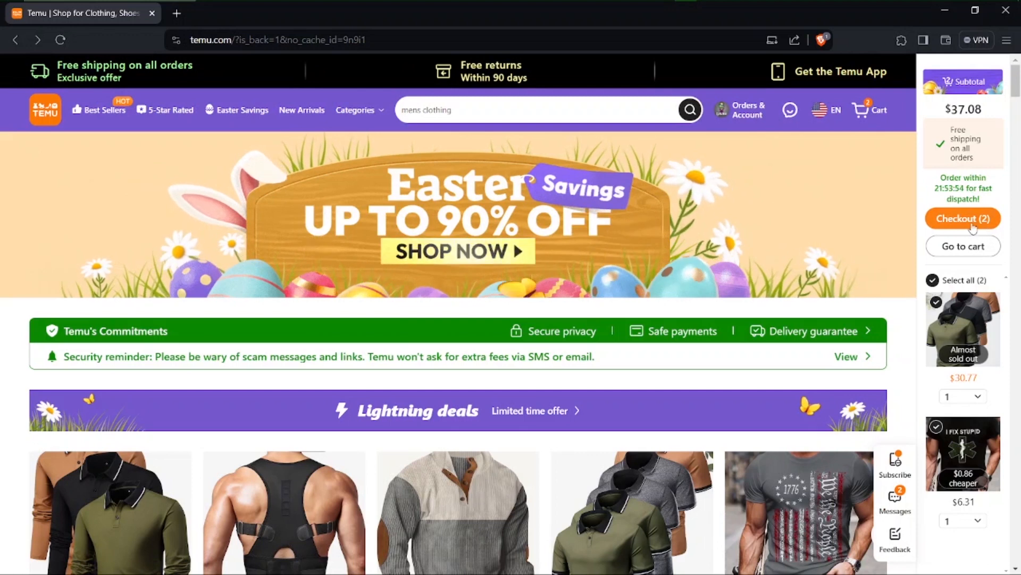
left_click(966, 220)
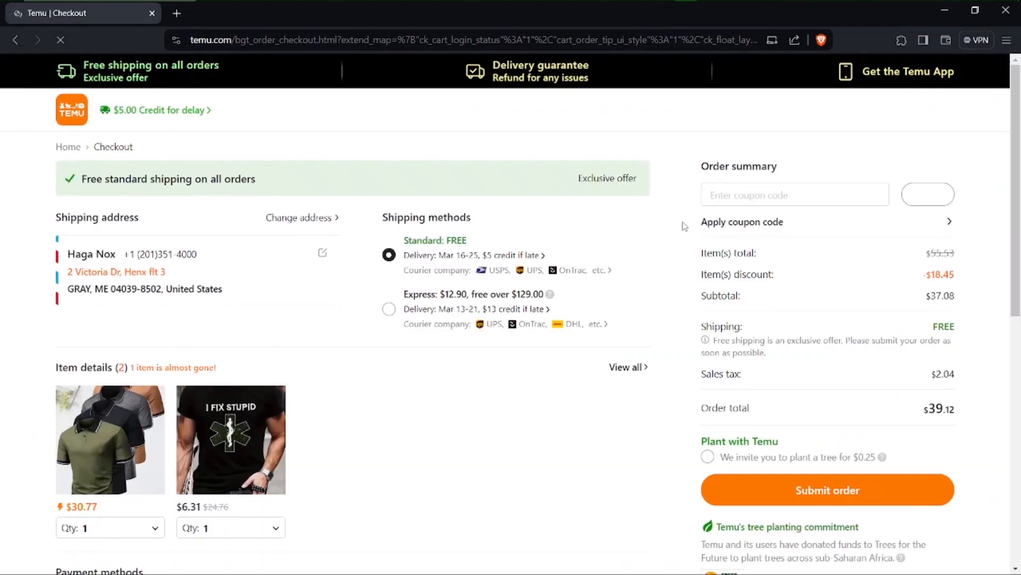
Try a pasted coupon code, clear it, check the coupon panel shows none available, and dismiss it
left_click(765, 196)
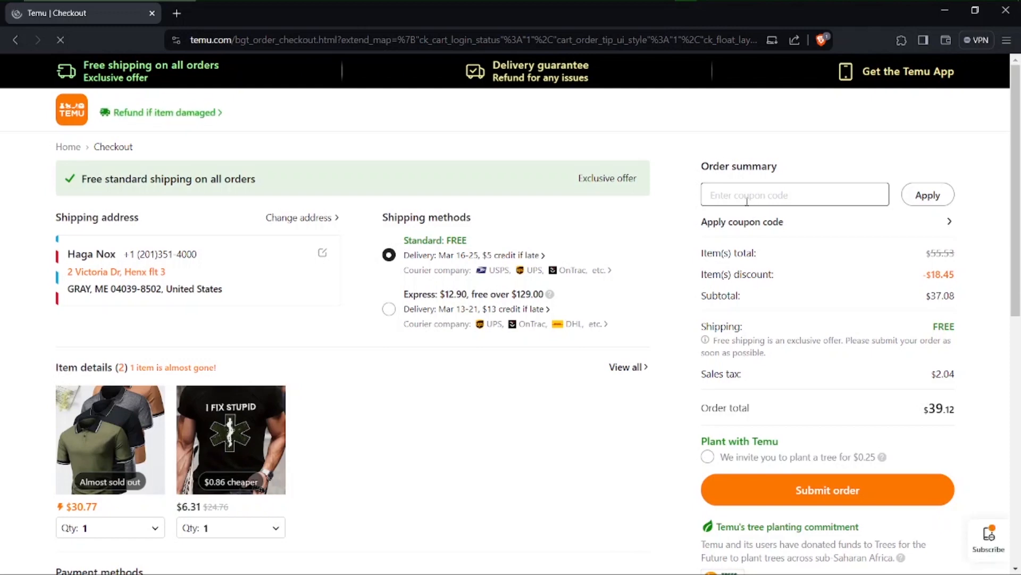
type("https://www.temu.com/")
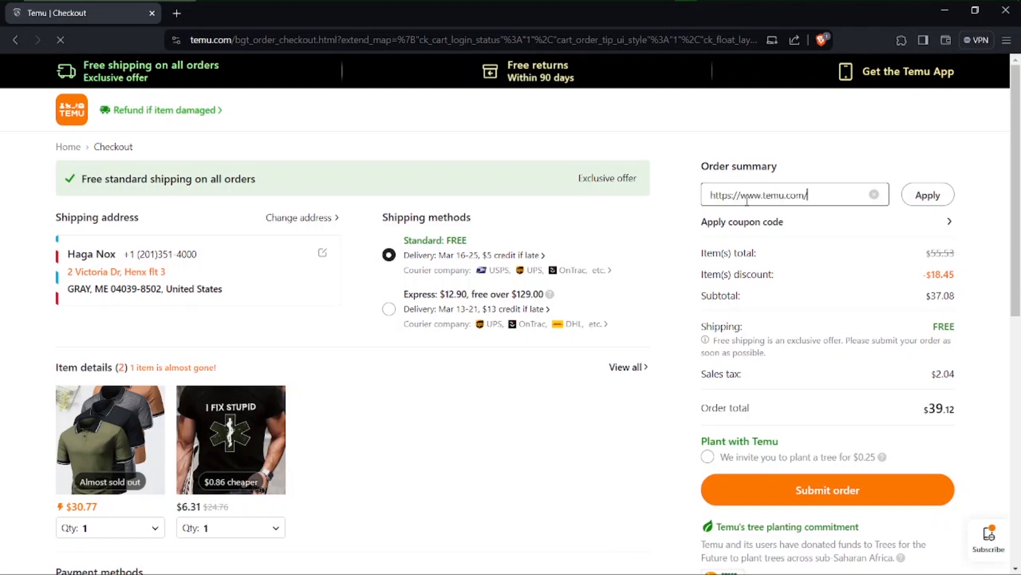
left_click(874, 195)
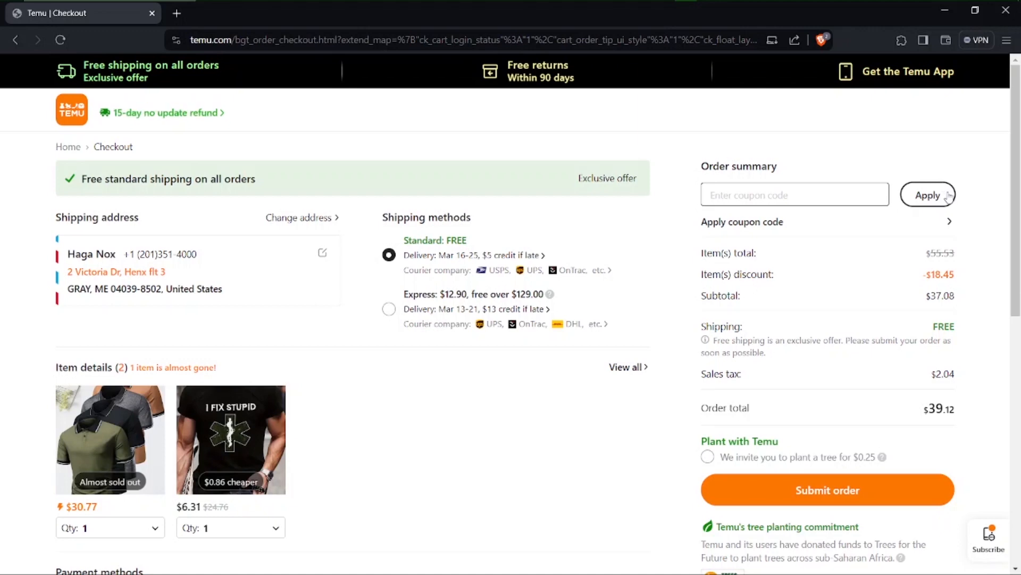
left_click(950, 223)
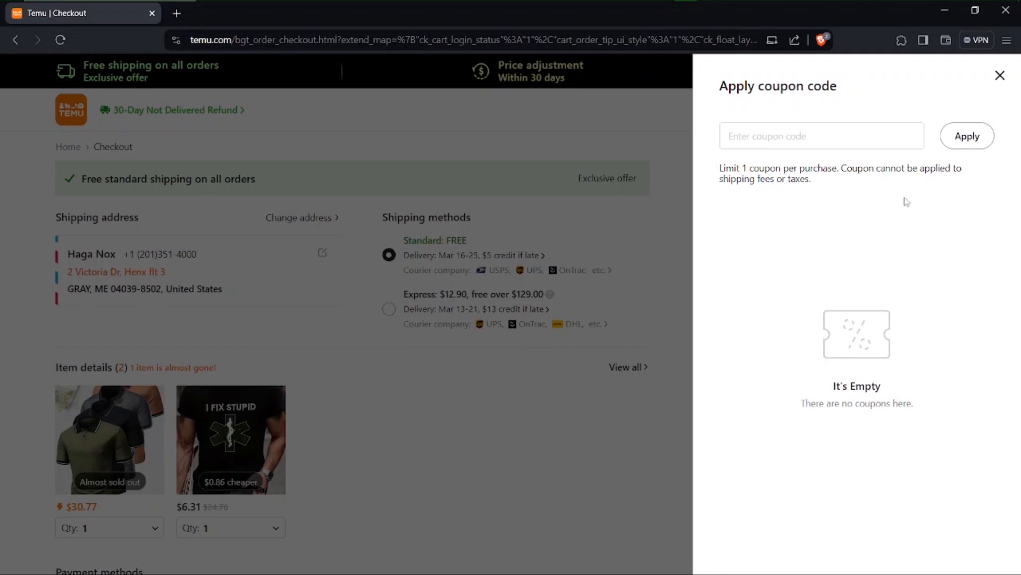
left_click(1001, 77)
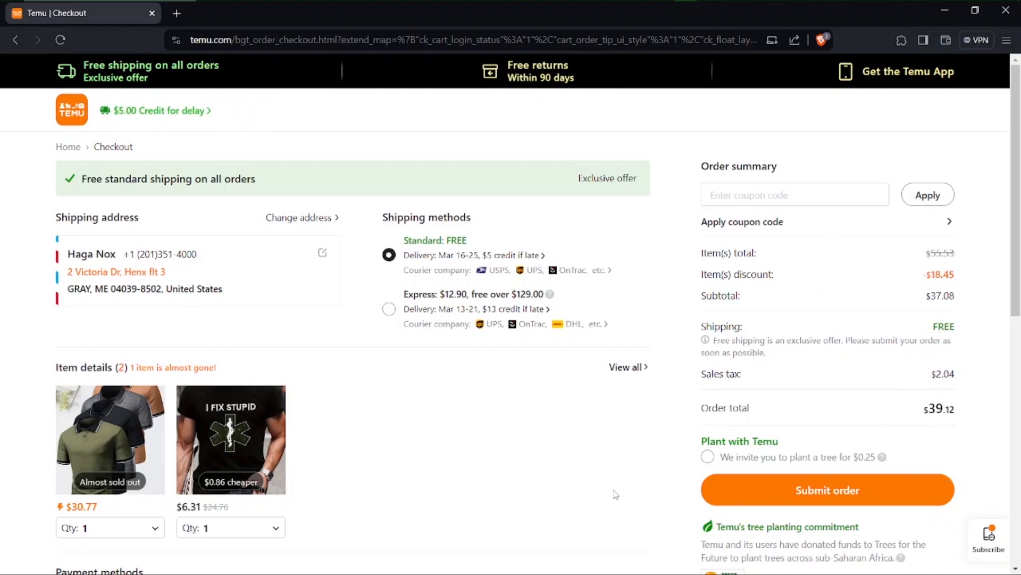
scroll(479, 479, "down", 3)
scroll(473, 485, "down", 3)
scroll(473, 485, "down", 1)
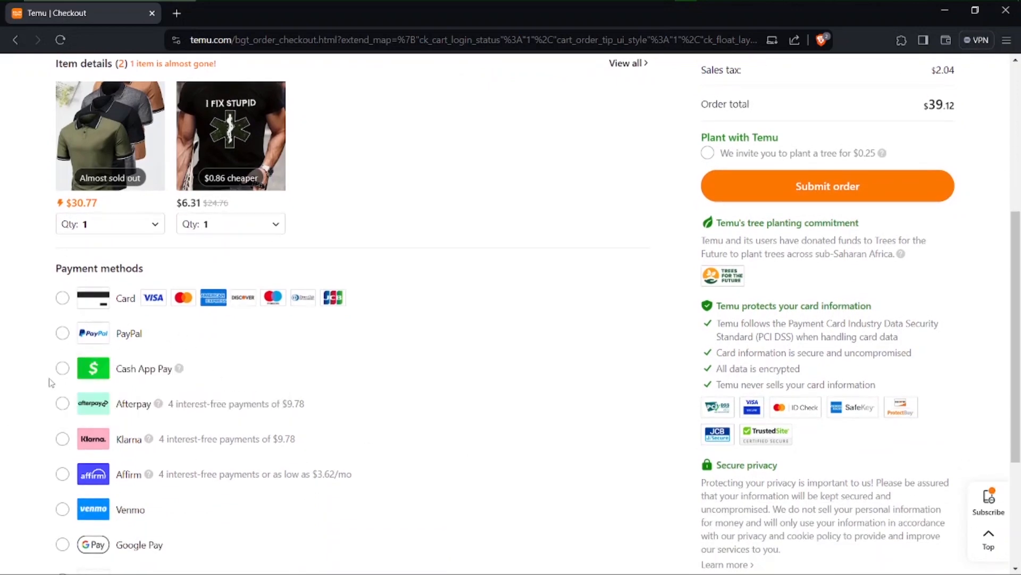
Choose PayPal under Payment methods, keeping the $39.12 total
left_click(63, 333)
scroll(103, 440, "down", 1)
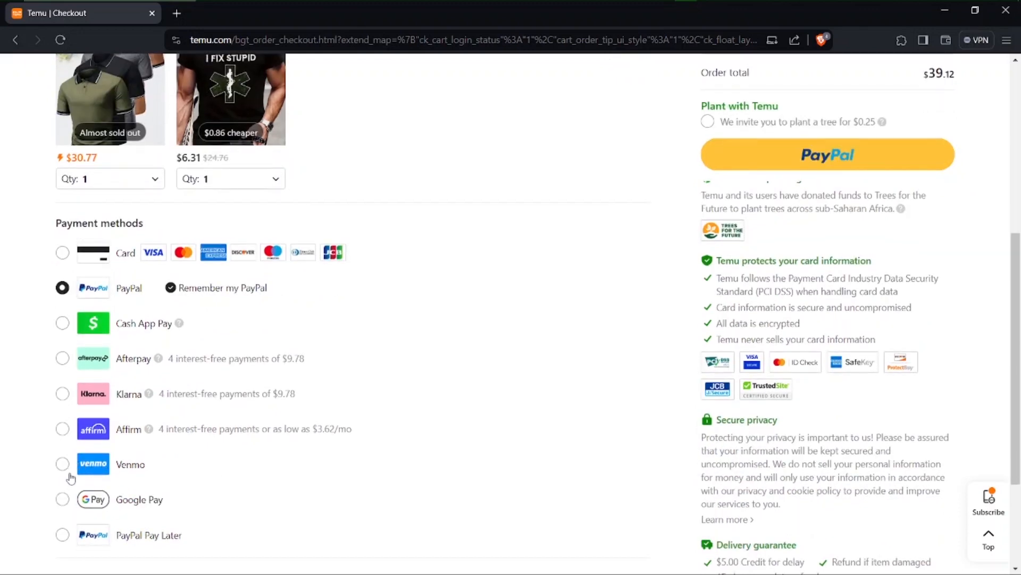
scroll(96, 349, "up", 1)
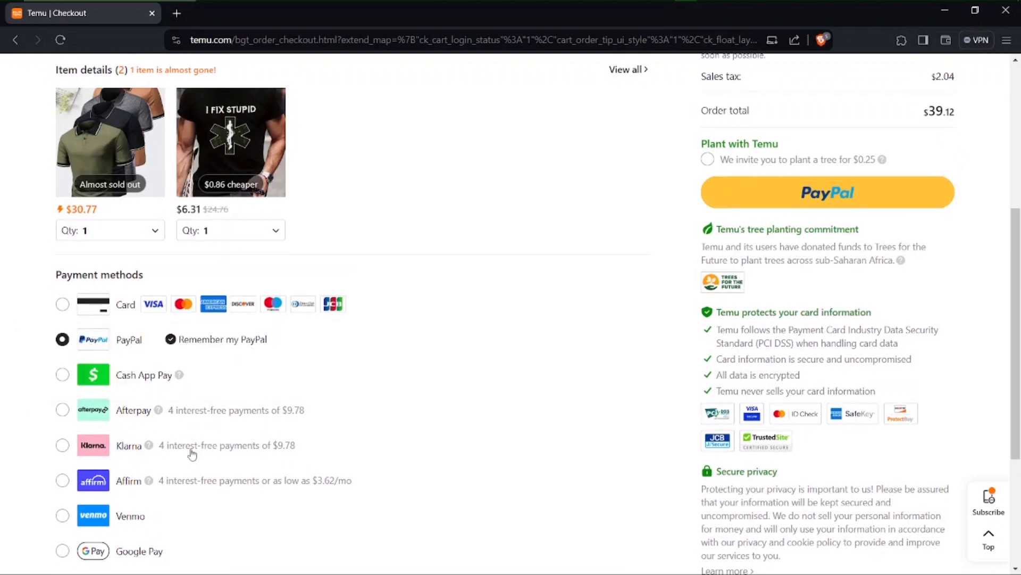
Choose Card under Payment methods so the empty card number, expiration and CVV fields appear
left_click(62, 305)
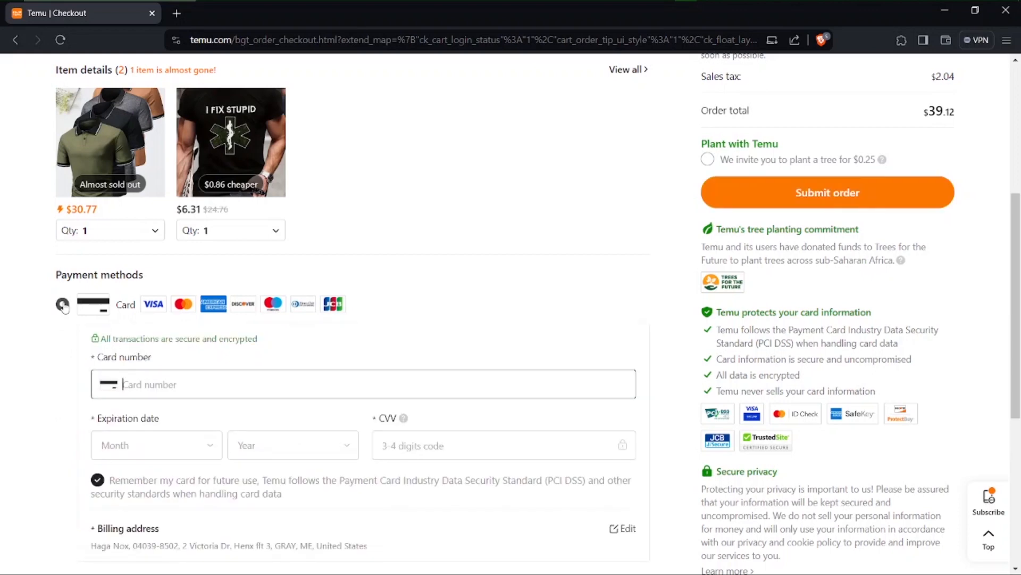
scroll(132, 373, "down", 1)
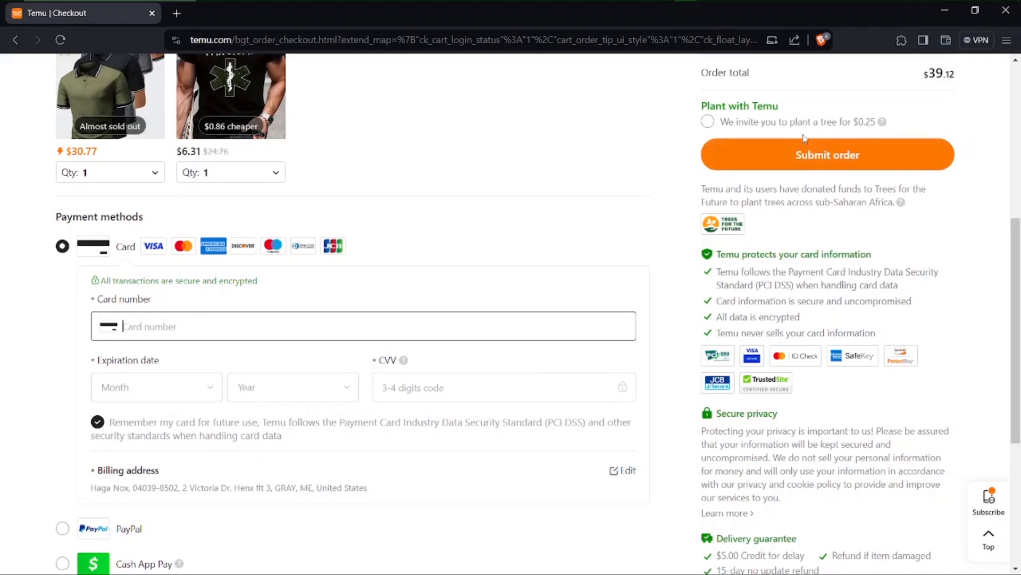
scroll(537, 191, "up", 5)
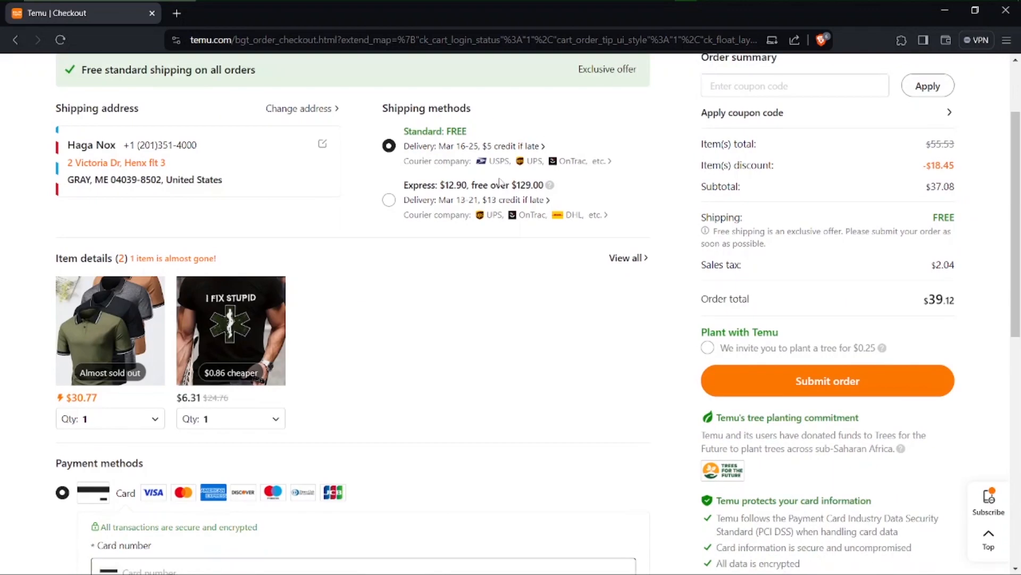
scroll(538, 192, "up", 3)
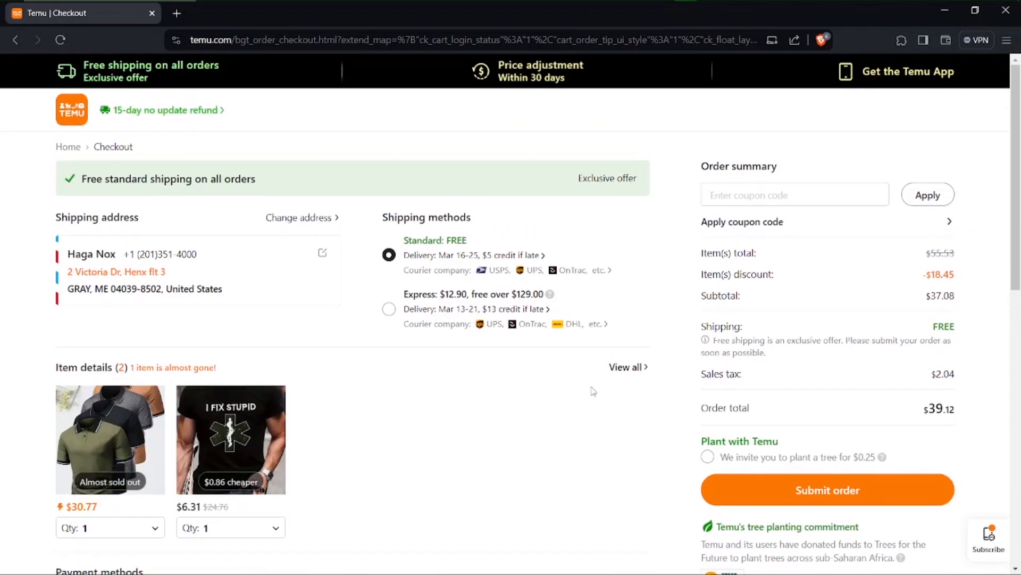